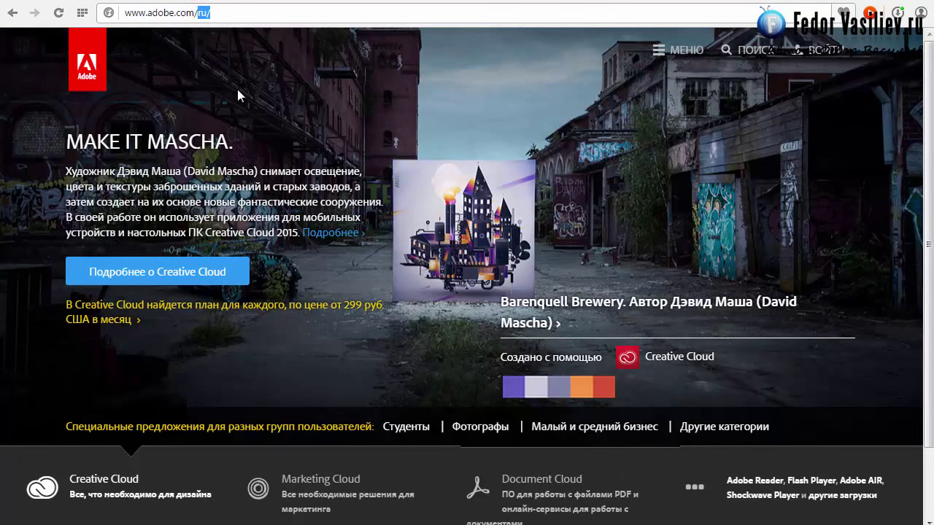
Step: Open the full product catalogue on the Adobe site and go to the Creative Cloud trial versions of the desktop apps
click(228, 14)
click(683, 52)
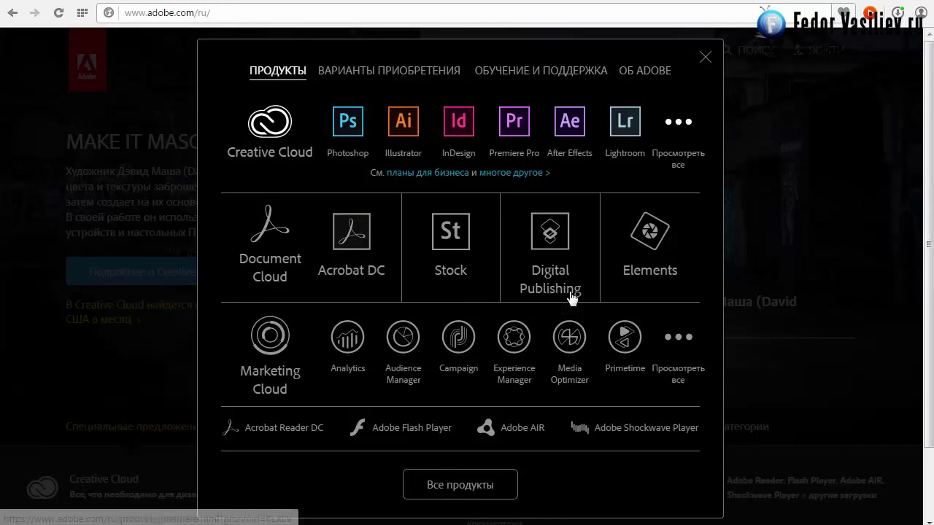
click(452, 486)
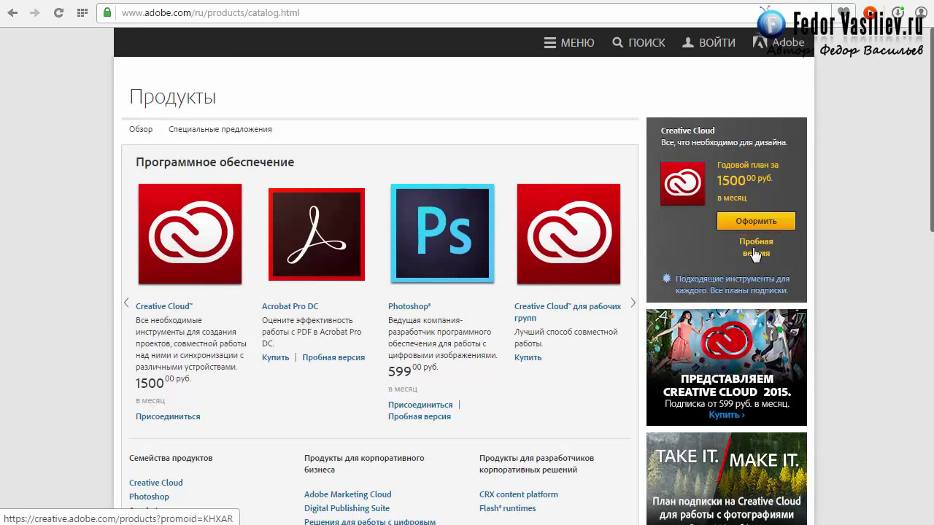
click(755, 253)
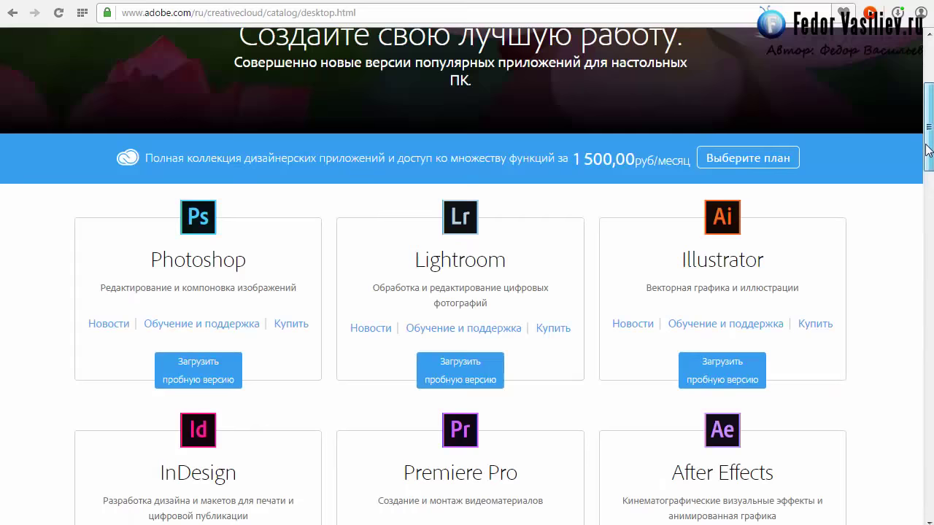
Step: Request the trial download of Edge Inspect from the desktop apps catalogue and open the Adobe ID registration form
drag(925, 149, 923, 212)
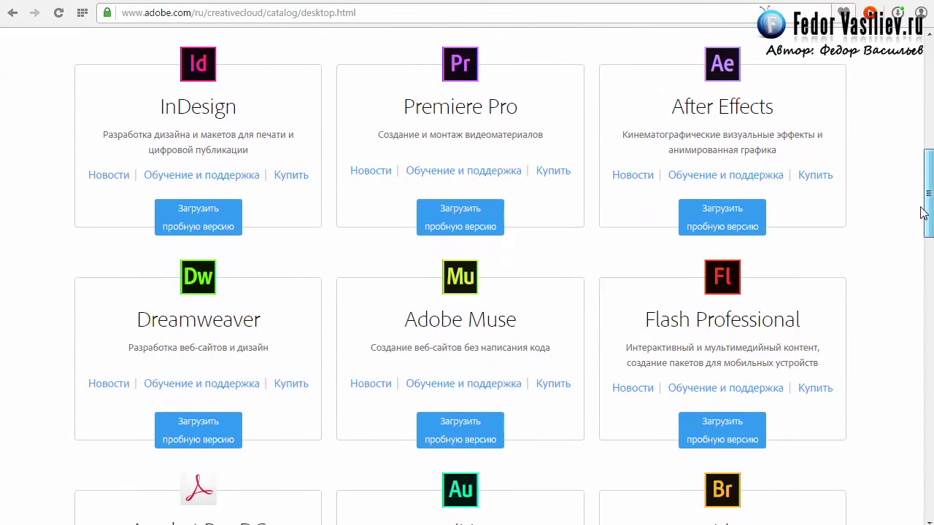
scroll(927, 219, down, 3)
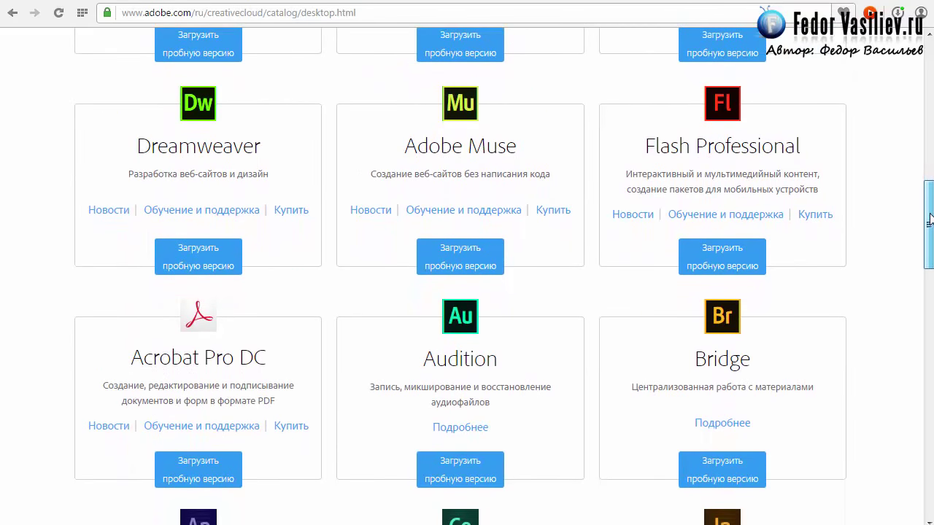
drag(929, 219, 929, 266)
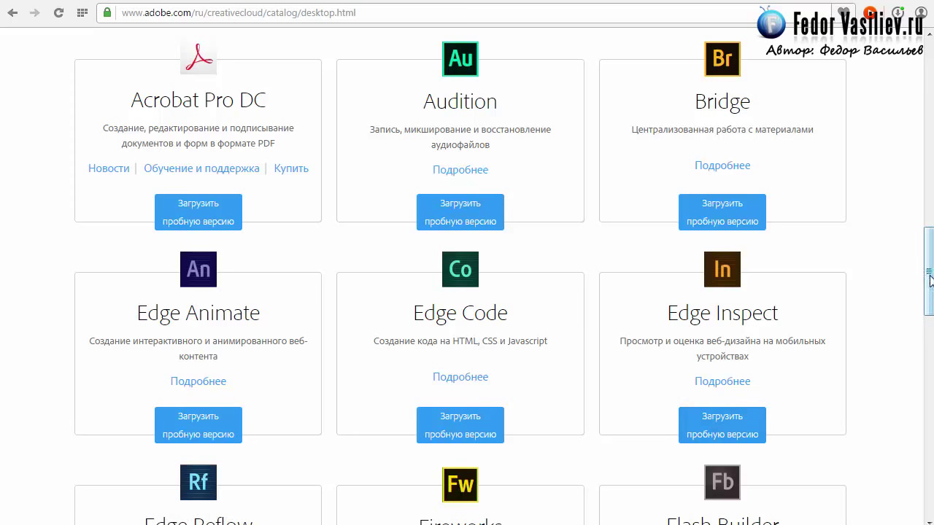
drag(930, 281, 929, 441)
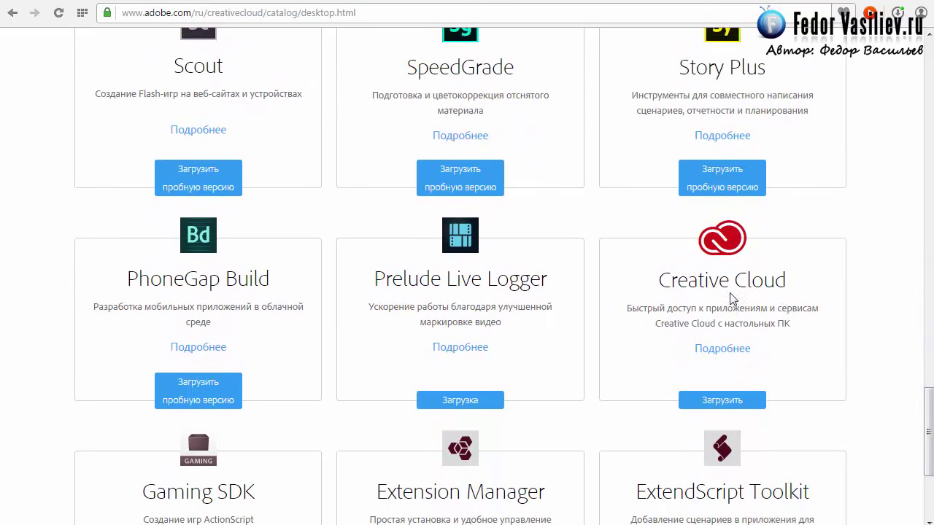
drag(774, 296, 669, 305)
drag(931, 450, 919, 226)
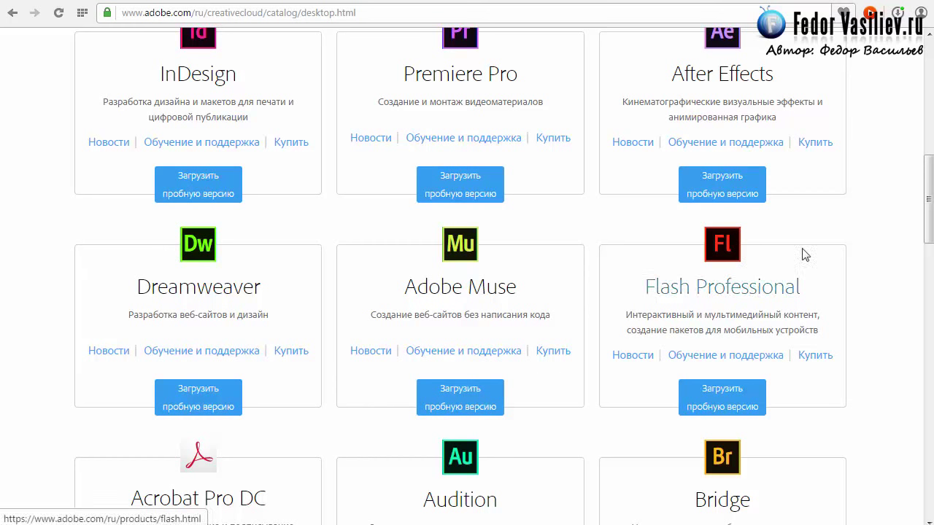
drag(931, 218, 931, 302)
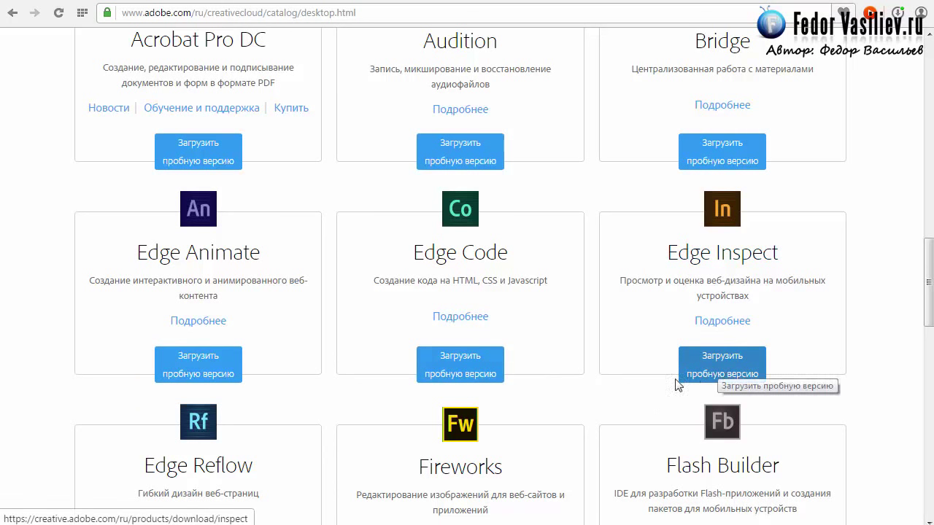
click(722, 364)
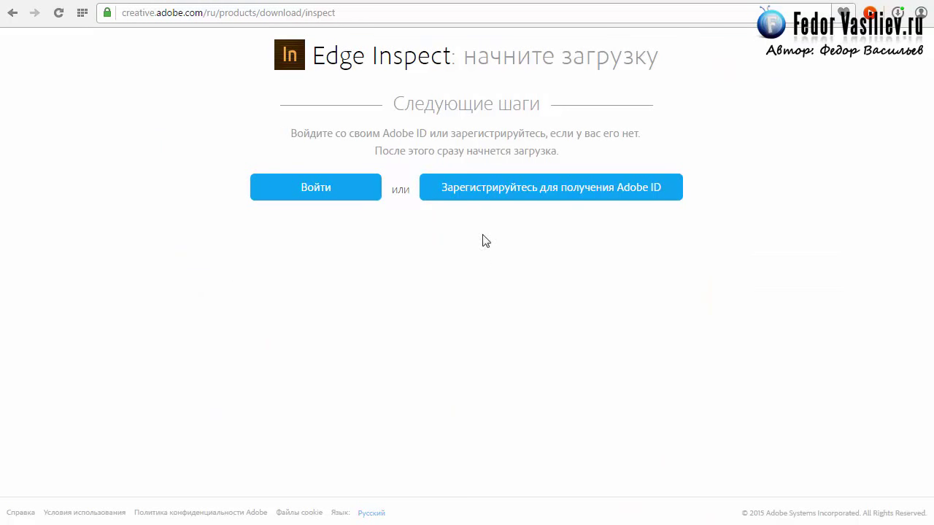
click(485, 192)
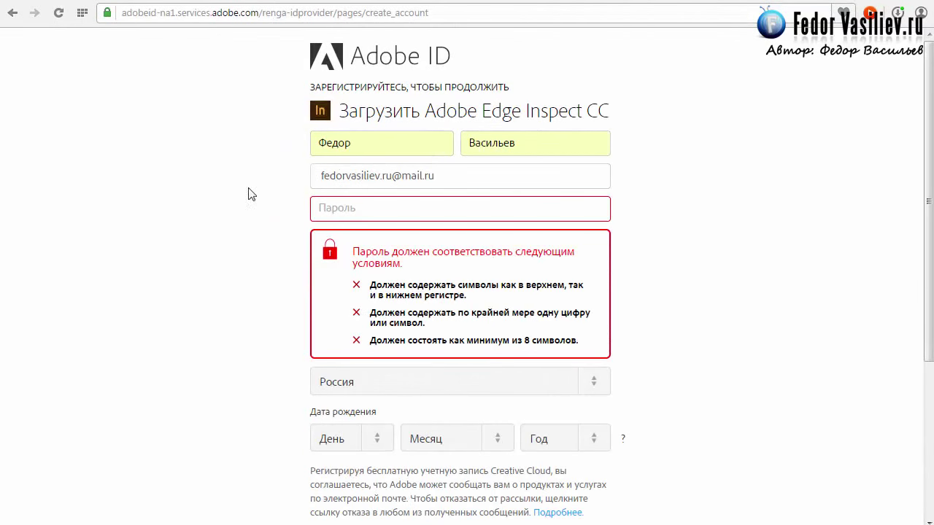
Step: Enter the account password in the registration form, including an uppercase letter
click(337, 208)
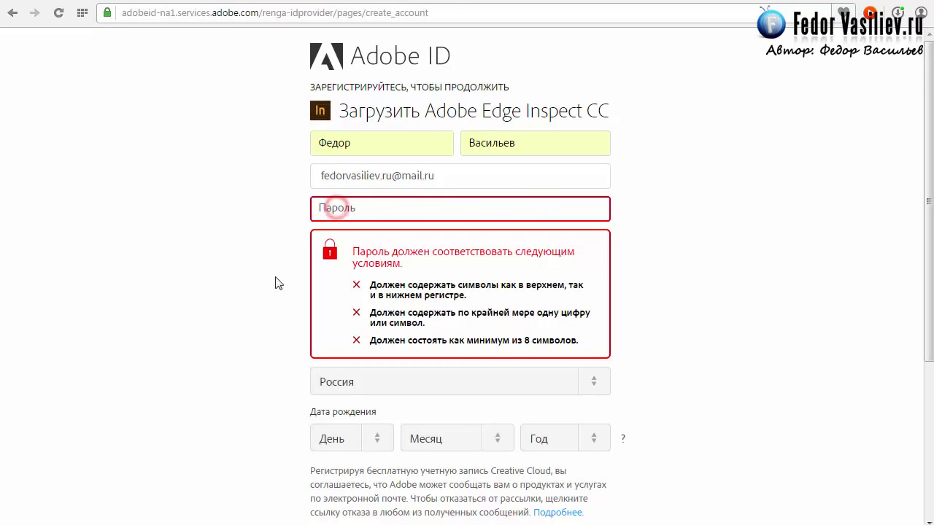
click(342, 209)
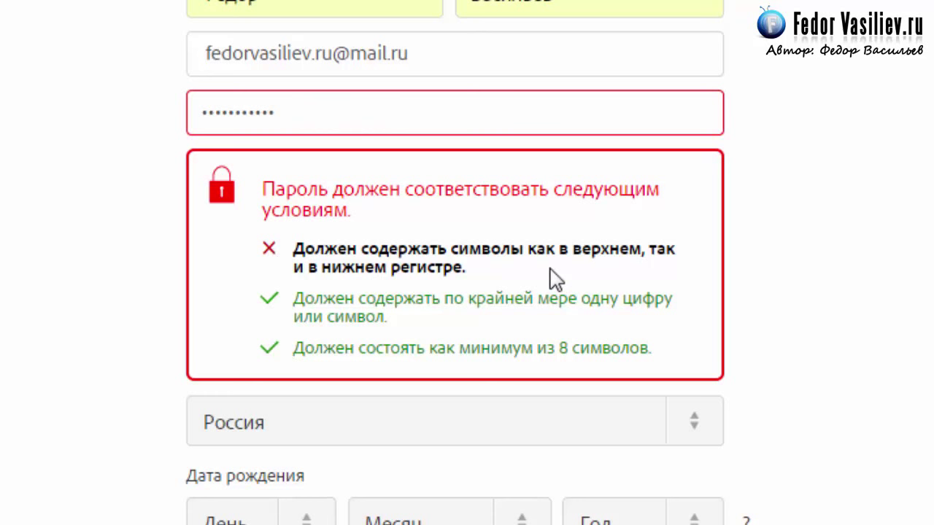
click(321, 114)
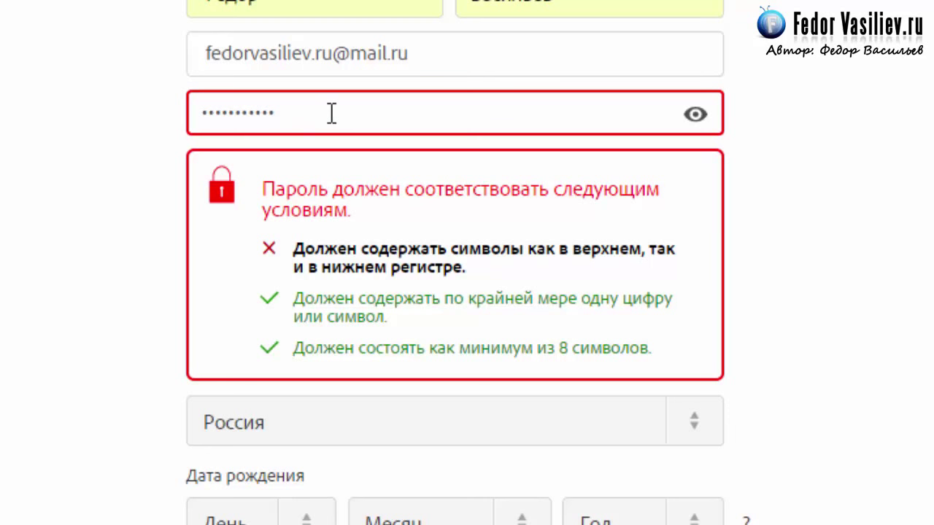
text(A)
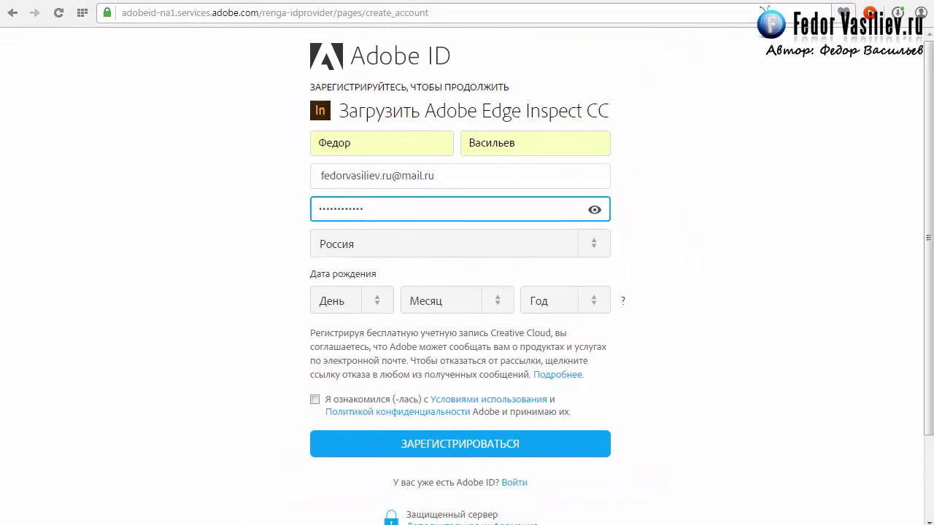
Step: Choose the day, month and year of birth, then accept the terms of use and submit the Adobe ID registration
click(413, 310)
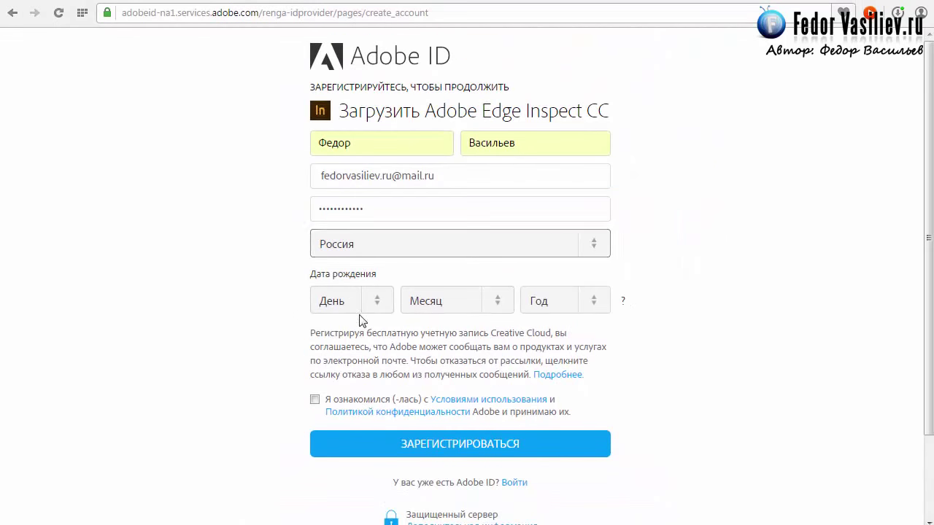
click(376, 304)
scroll(386, 355, down, 4)
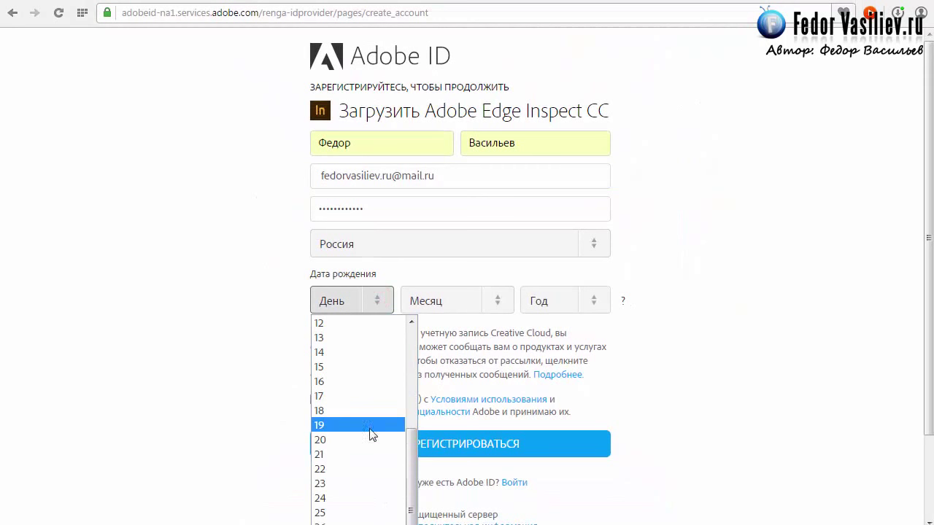
click(337, 523)
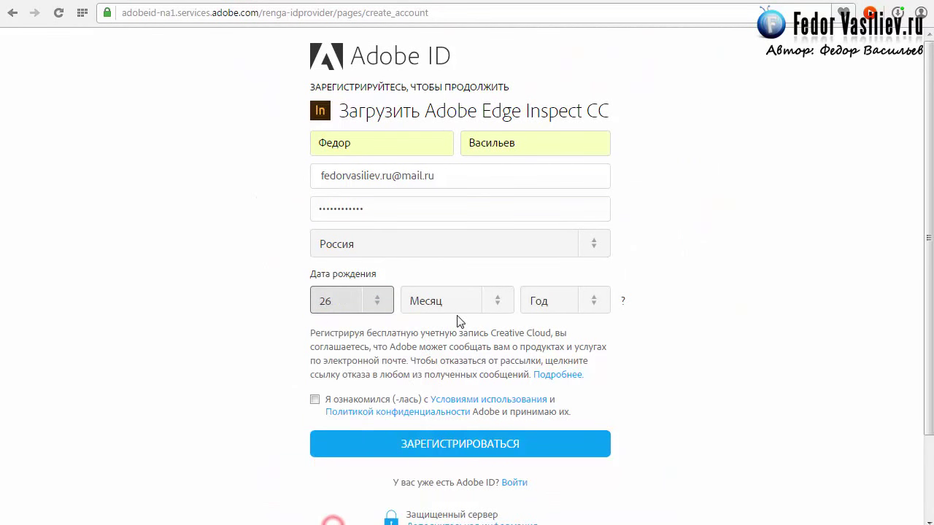
click(500, 300)
click(443, 500)
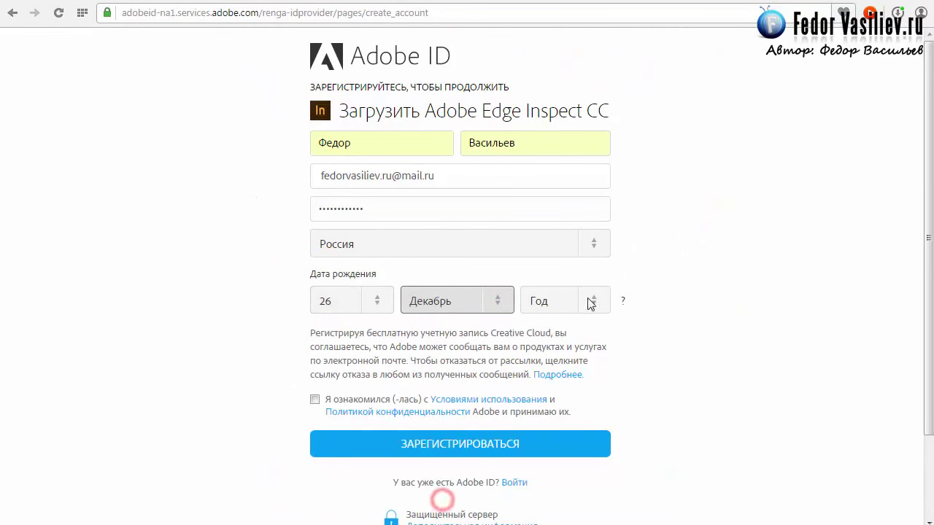
click(593, 300)
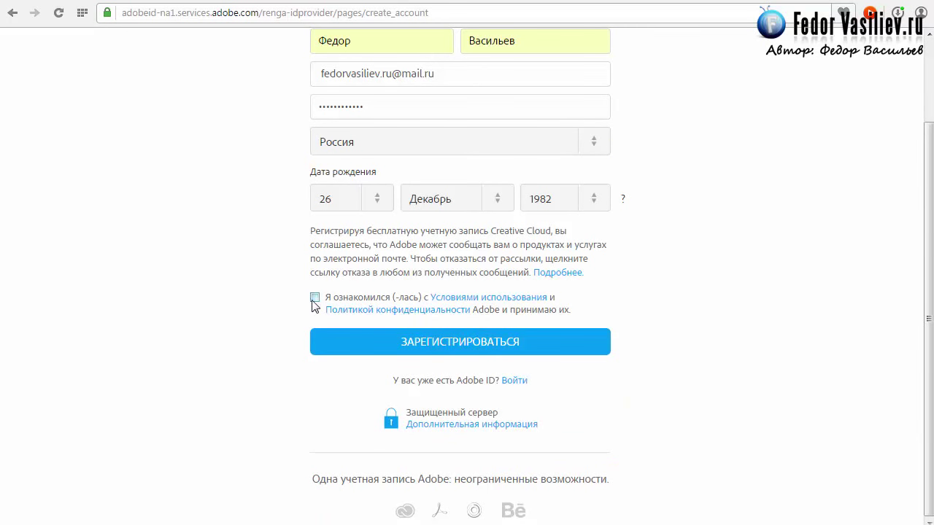
click(314, 299)
click(434, 343)
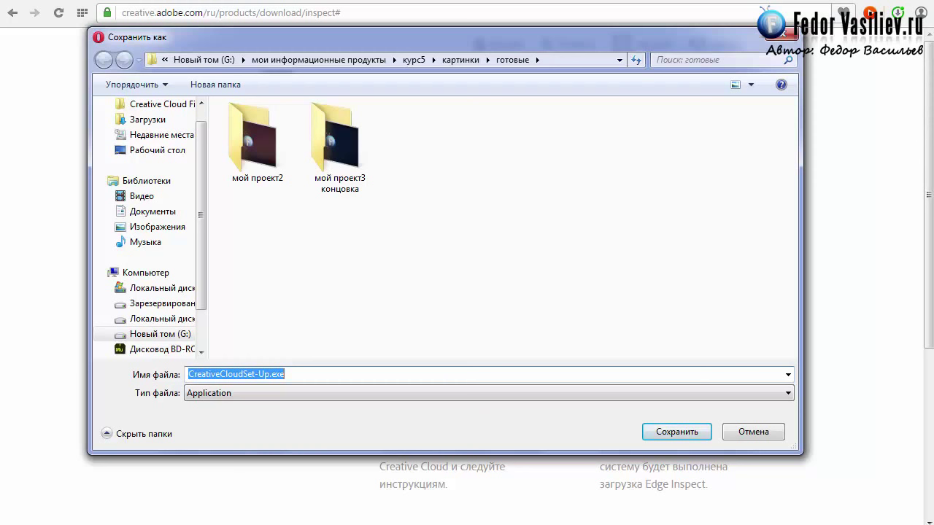
Step: Save CreativeCloudSet-Up.exe to drive Новый том (G:) and run the installer from there
click(161, 334)
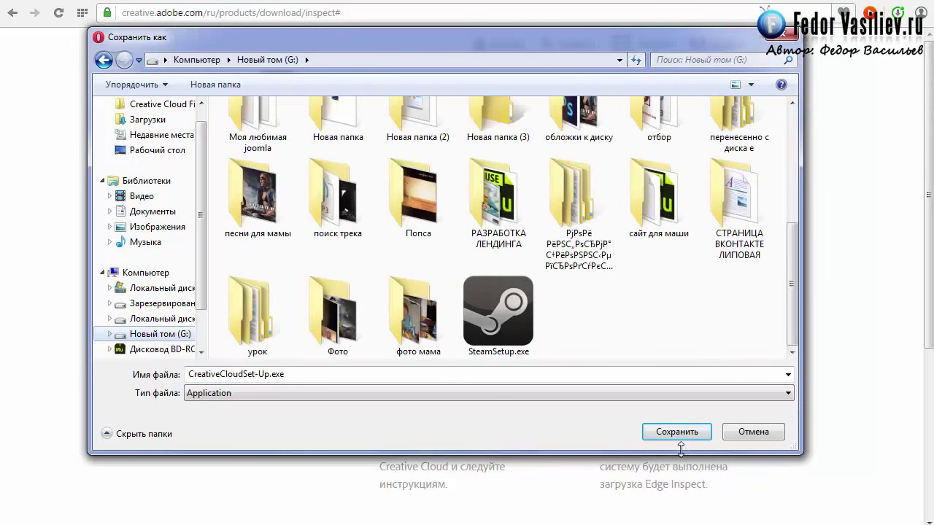
click(677, 432)
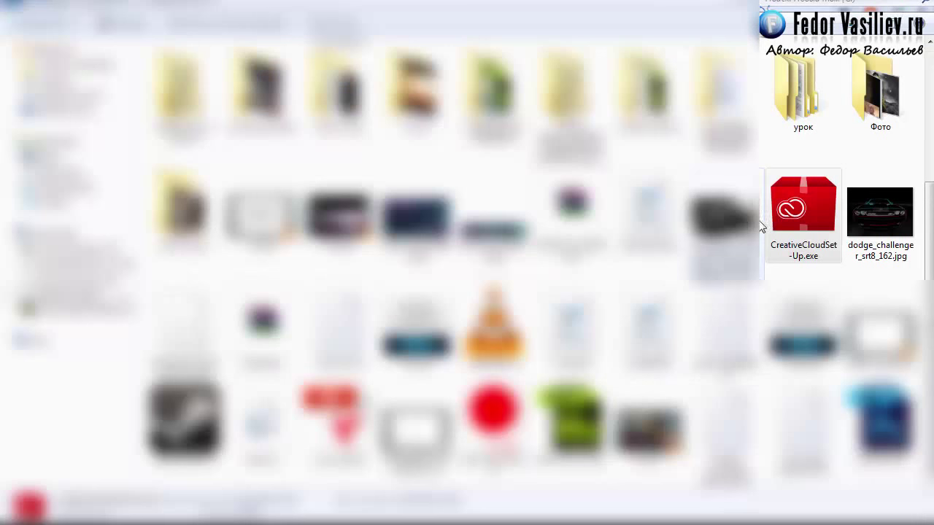
click(781, 261)
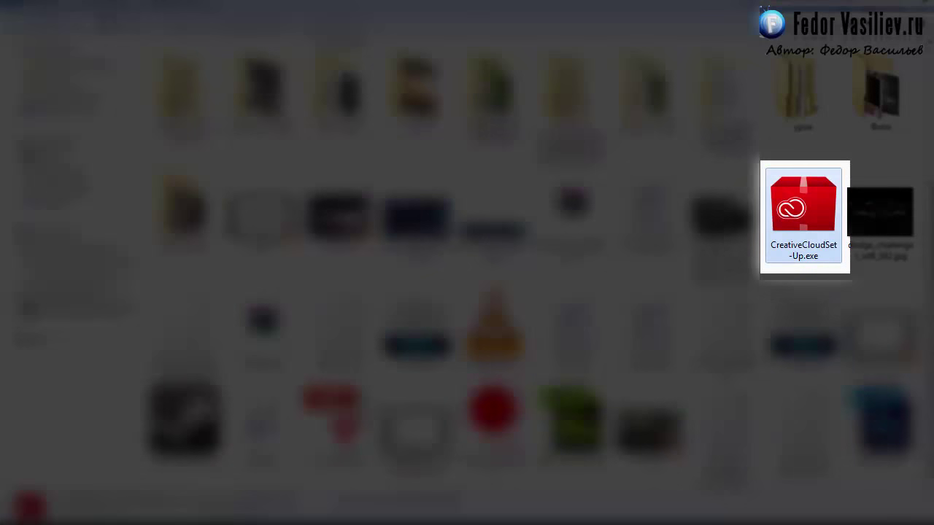
double_click(796, 208)
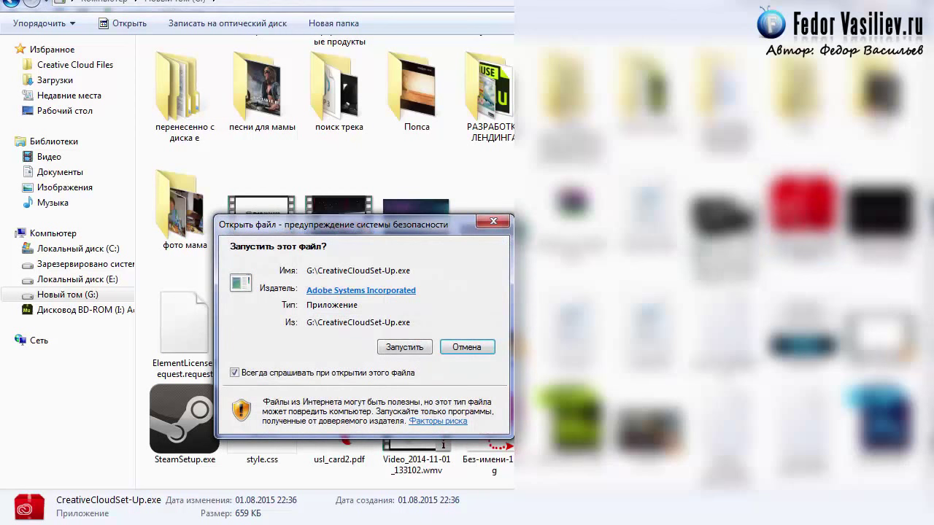
click(390, 348)
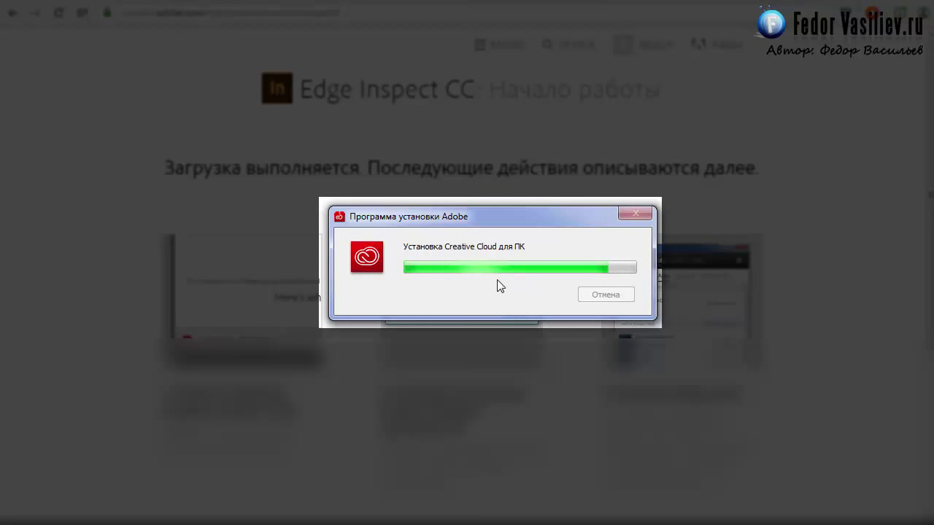
drag(495, 218, 489, 225)
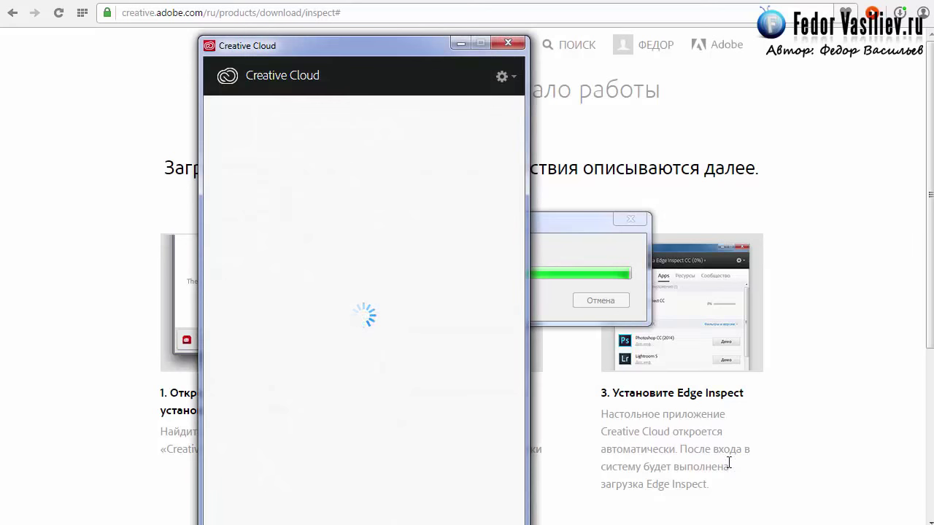
Step: Fill in the Adobe ID e-mail address and the account password in the Creative Cloud sign-in window
drag(378, 46, 489, 0)
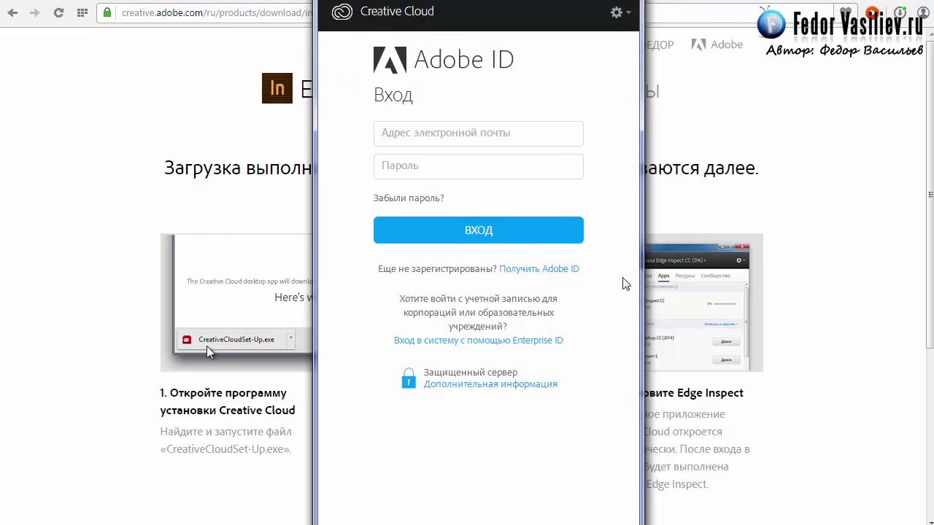
drag(386, 2, 393, 0)
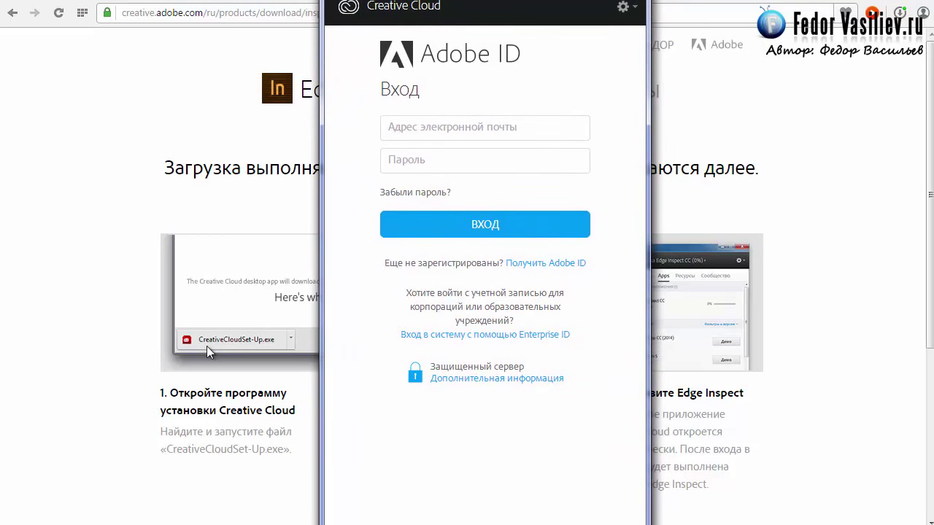
click(446, 131)
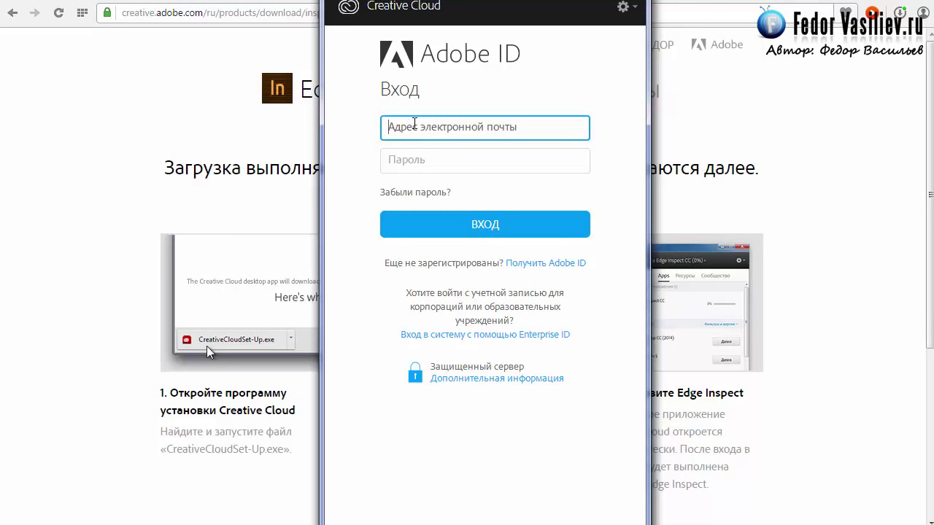
click(424, 162)
click(400, 127)
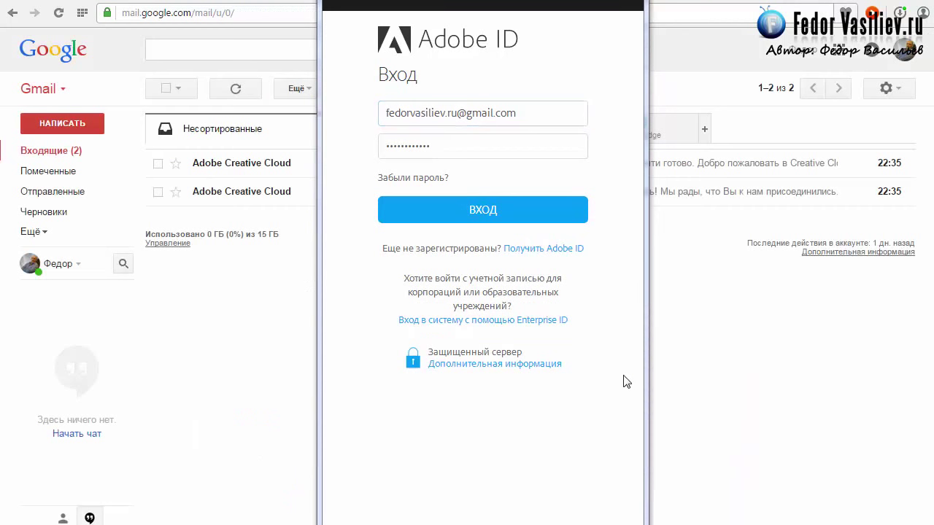
triple_click(531, 117)
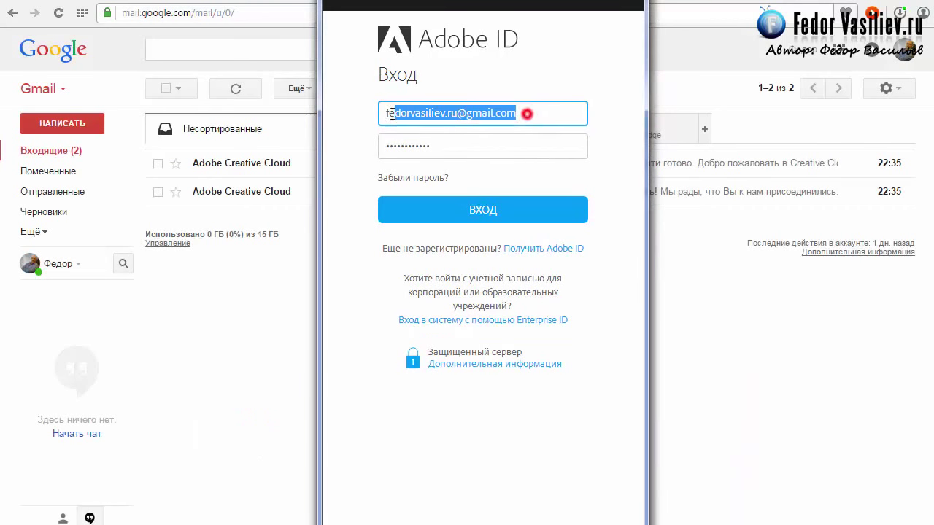
click(432, 111)
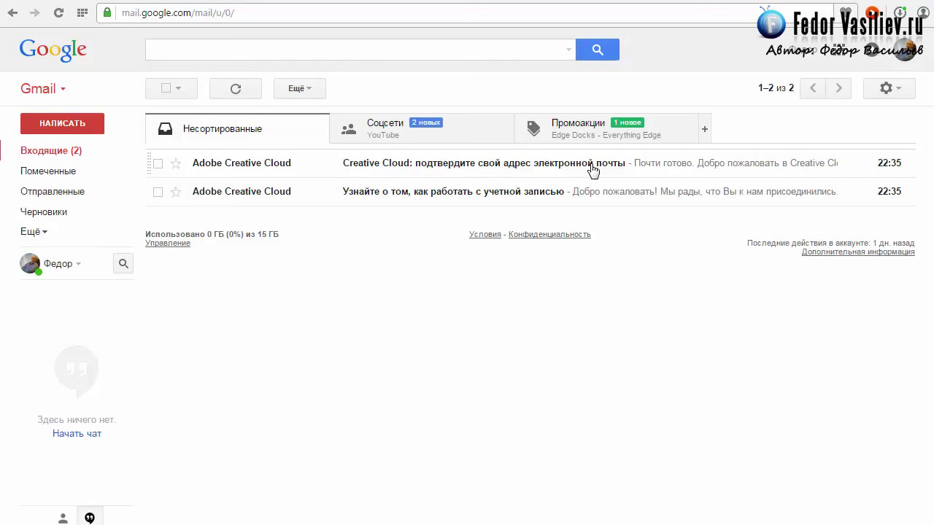
Step: Confirm the e-mail address through the link in the Adobe Creative Cloud verification message, close the confirmation page and return to the inbox
click(386, 163)
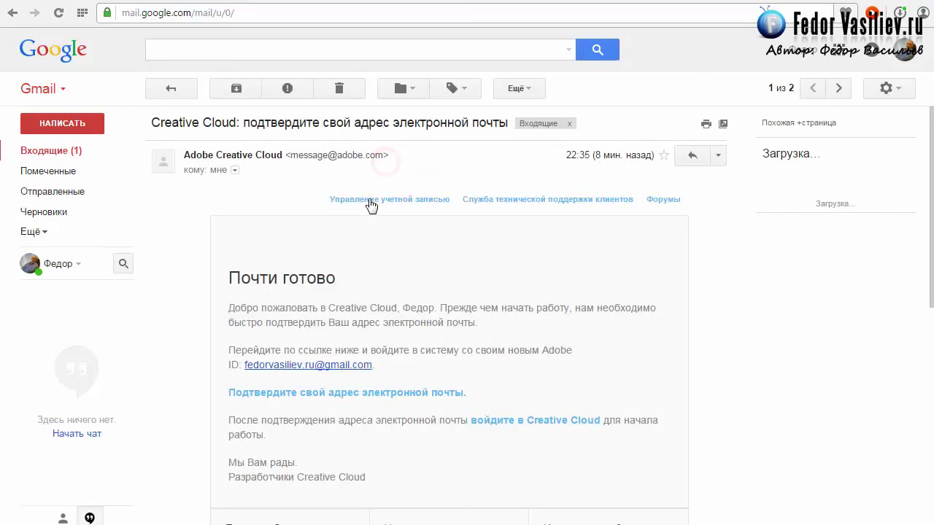
scroll(450, 237, down, 1)
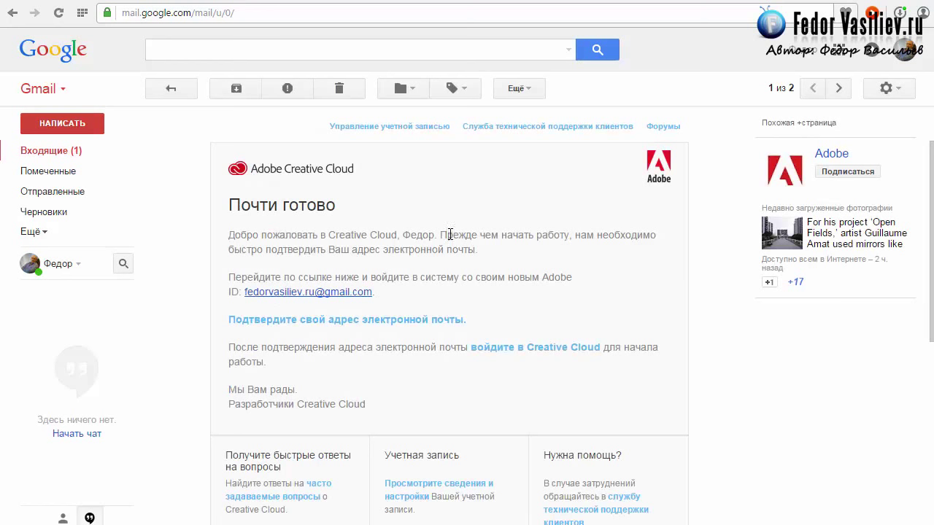
click(369, 321)
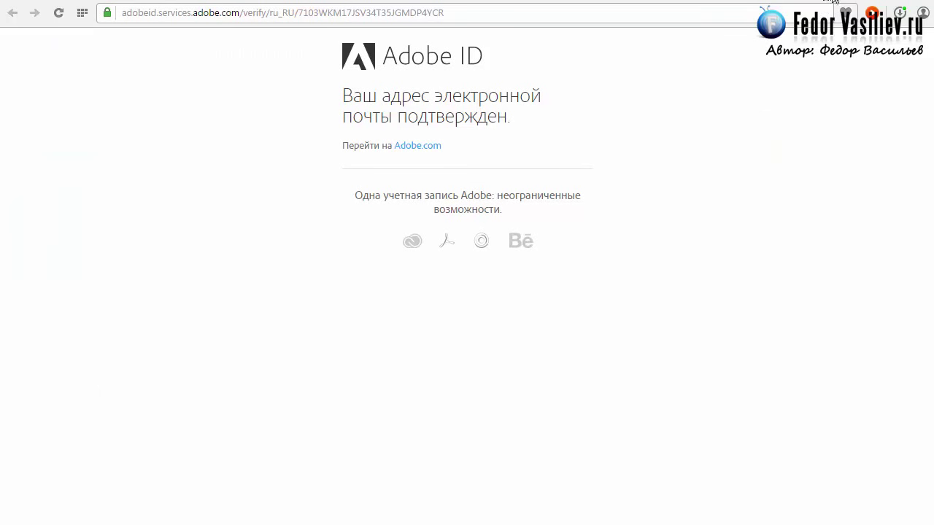
key(ctrl+w)
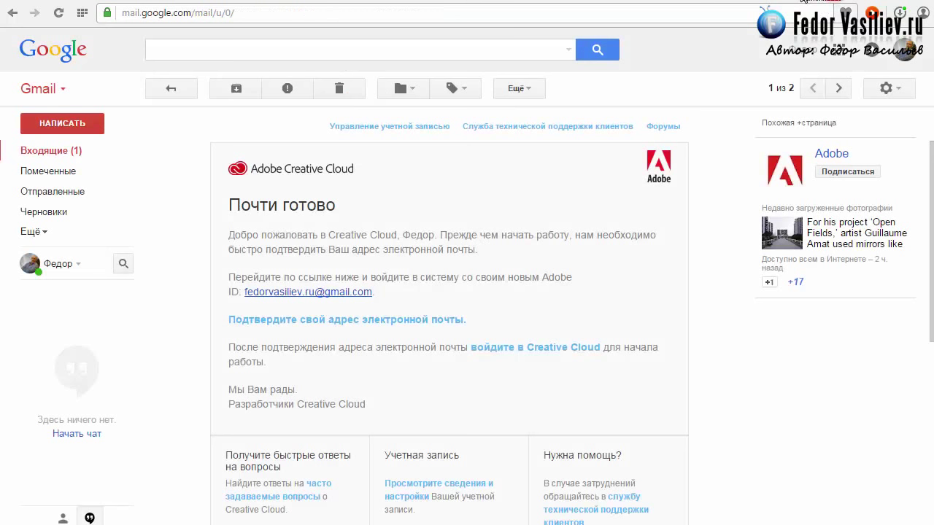
click(69, 151)
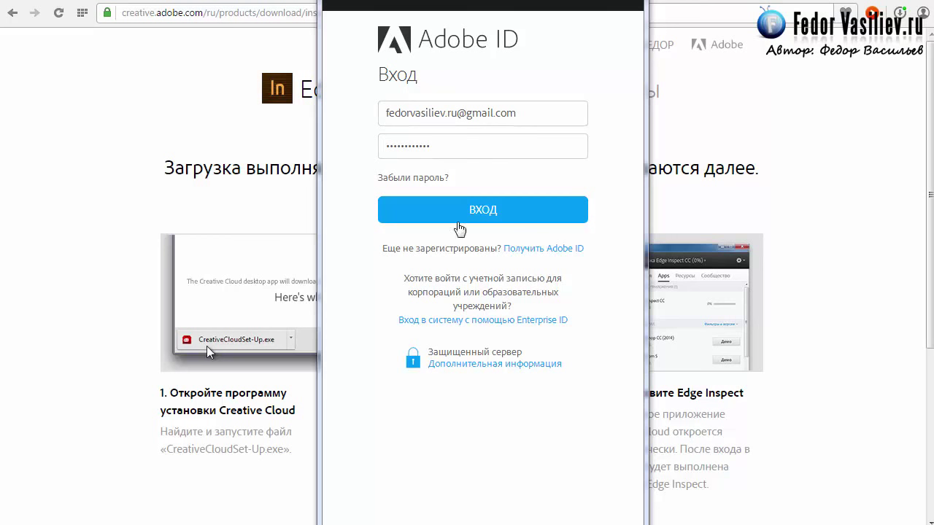
Step: Sign in to Creative Cloud with the entered Adobe ID and locate Edge Inspect CC in the list of installed apps
click(475, 211)
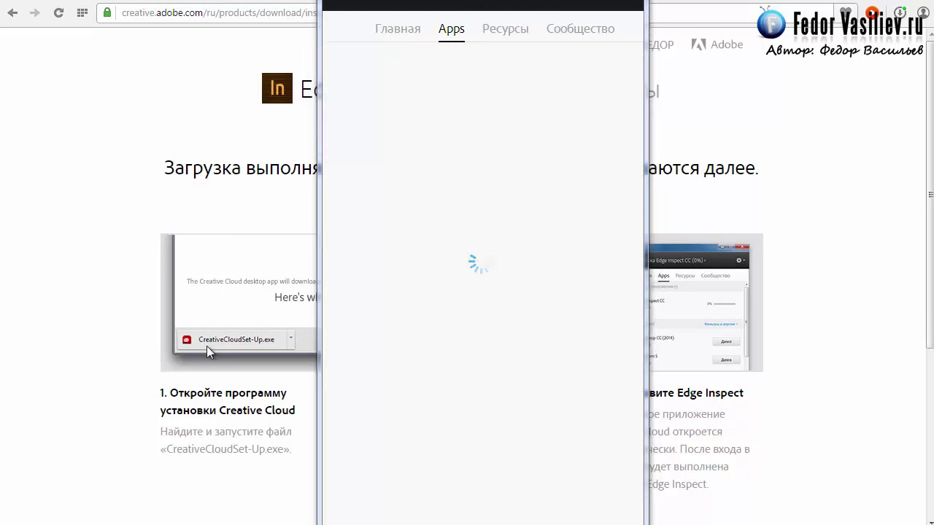
scroll(502, 223, down, 10)
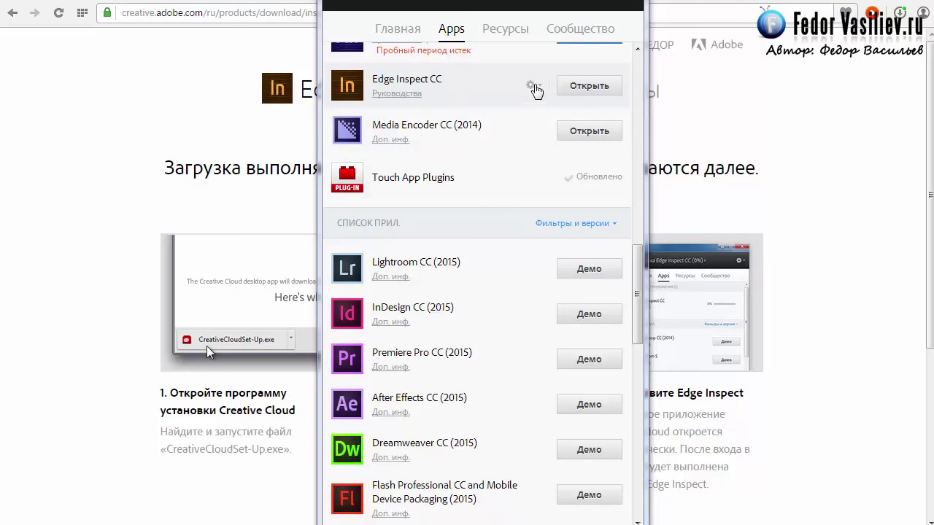
Step: Show the desktop behind the Creative Cloud window and check the activity feed on its home page for Edge Inspect CC
key(super+d)
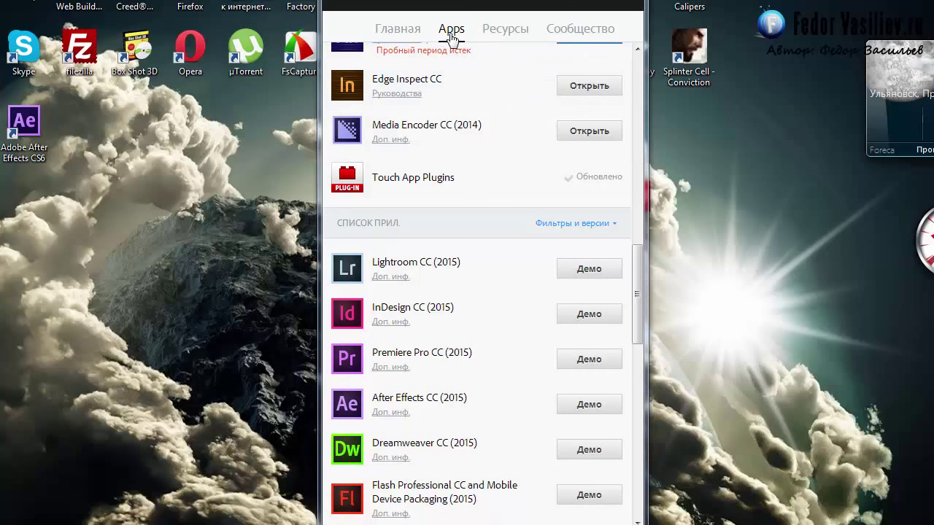
click(397, 28)
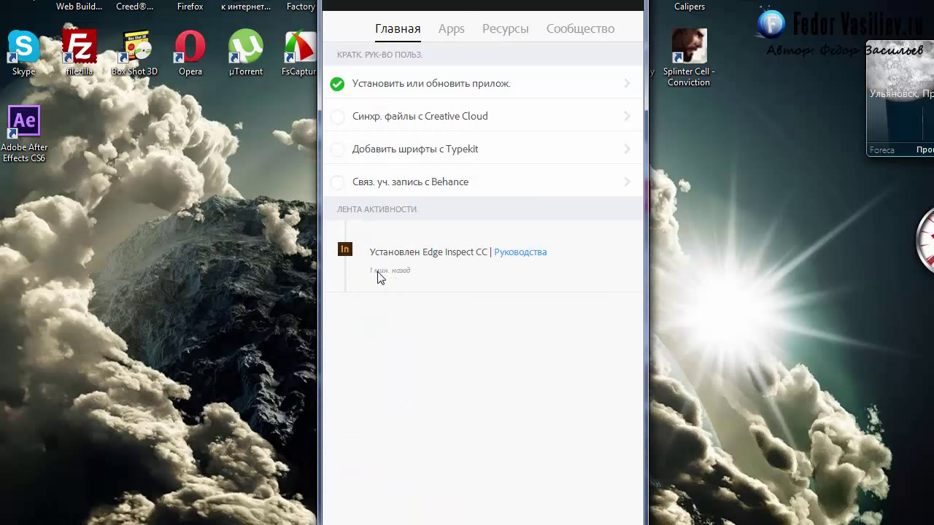
click(412, 272)
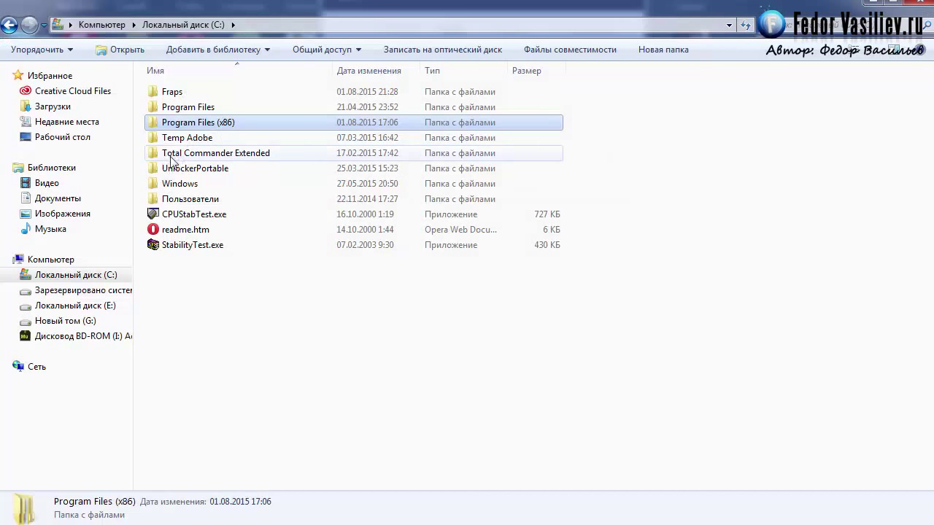
Step: Open the Adobe Edge Inspect CC folder inside Program Files (x86)\Adobe on drive C:
click(177, 138)
click(175, 126)
double_click(184, 127)
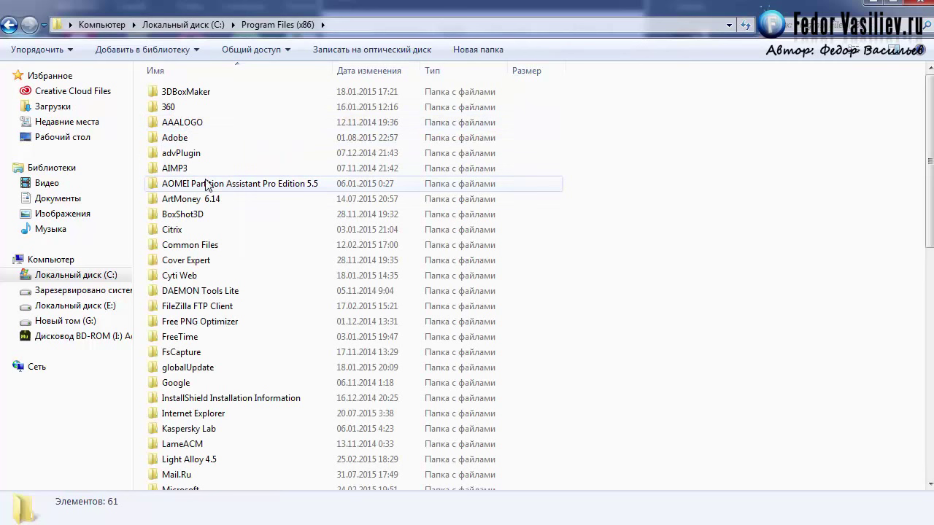
double_click(177, 138)
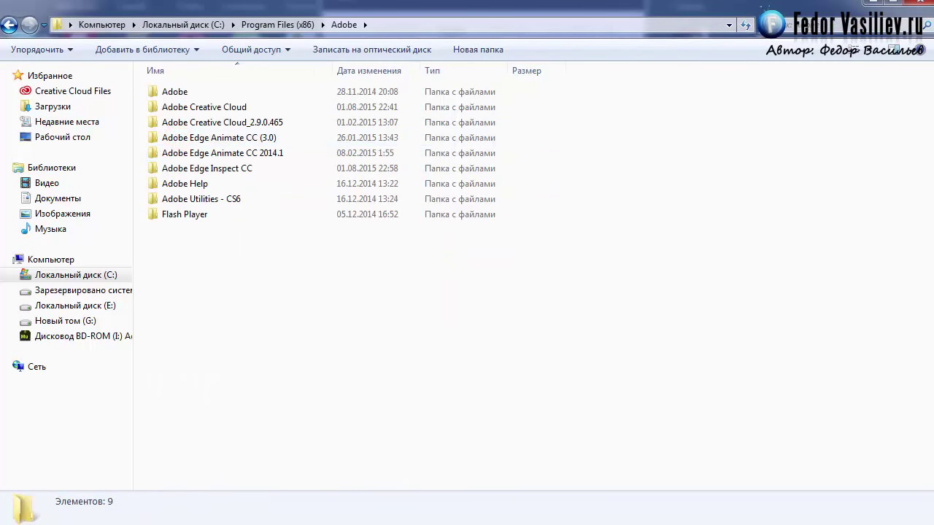
click(183, 168)
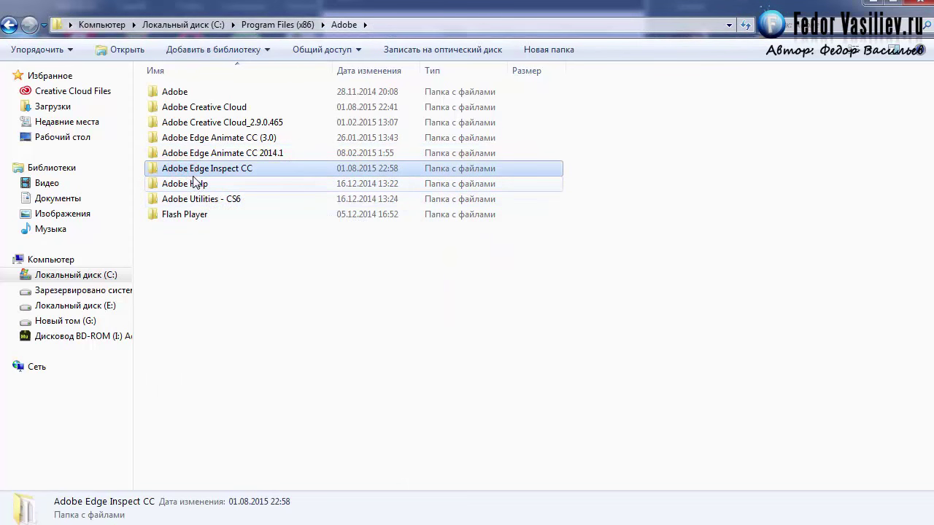
double_click(192, 169)
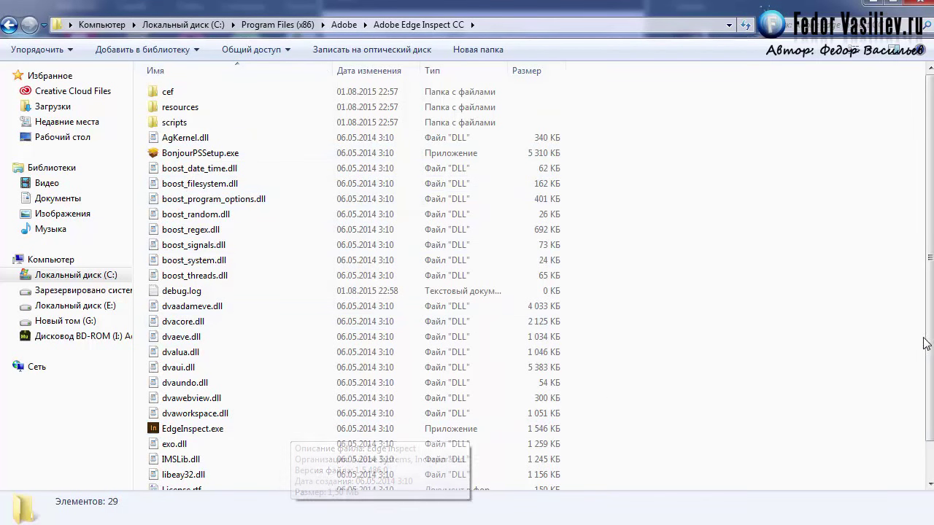
Step: Create a desktop shortcut for EdgeInspect.exe and place it near the Adobe Creative Cloud icon on the desktop
scroll(929, 339, down, 1)
click(183, 389)
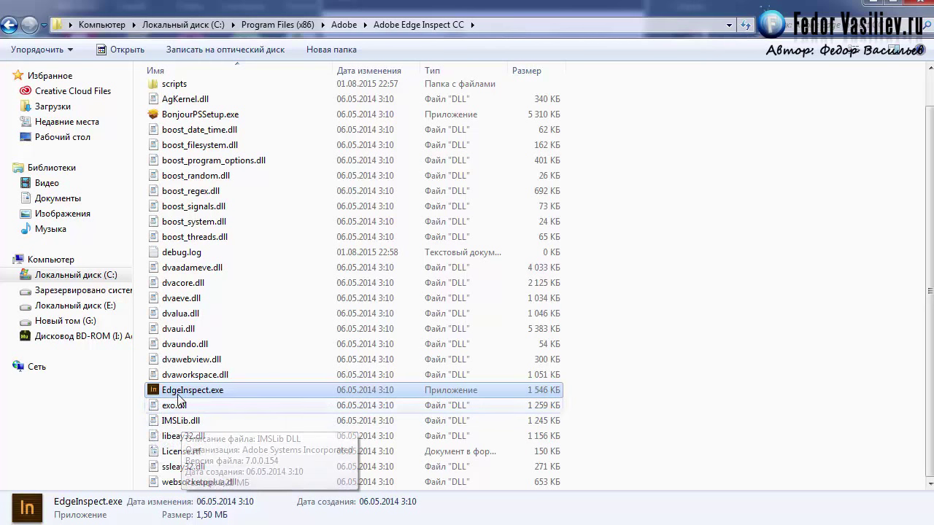
right_click(178, 394)
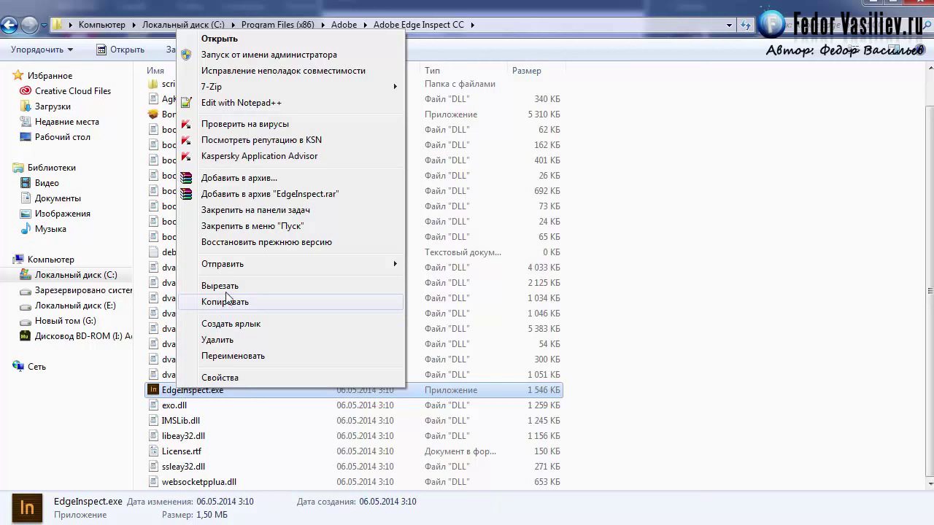
mouse_move(233, 270)
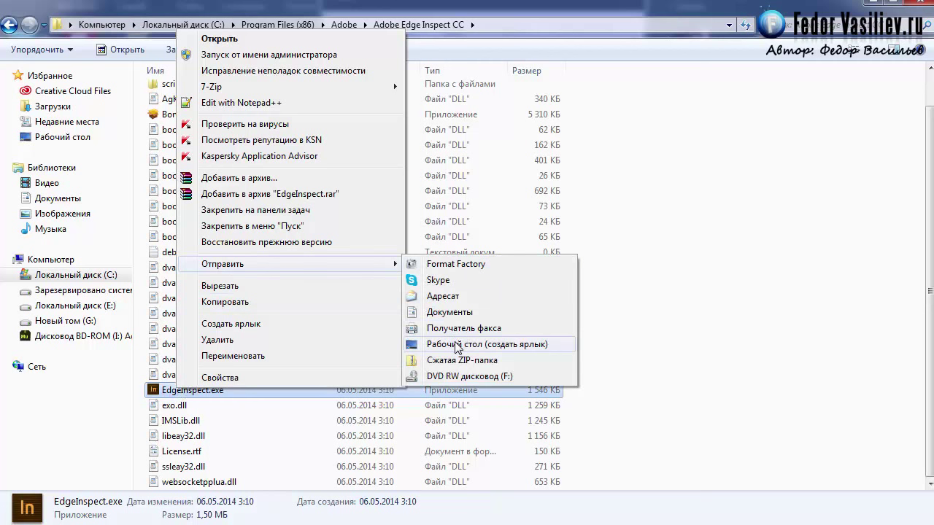
click(521, 349)
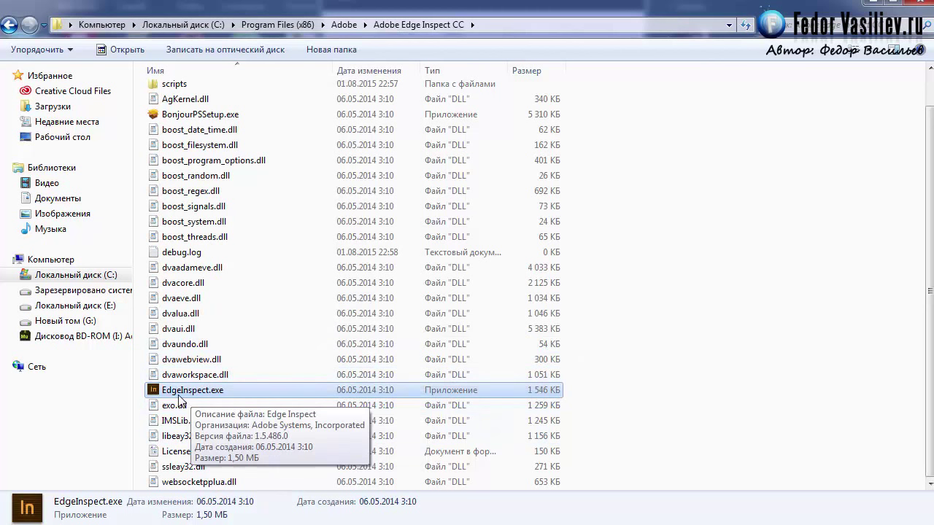
click(870, 4)
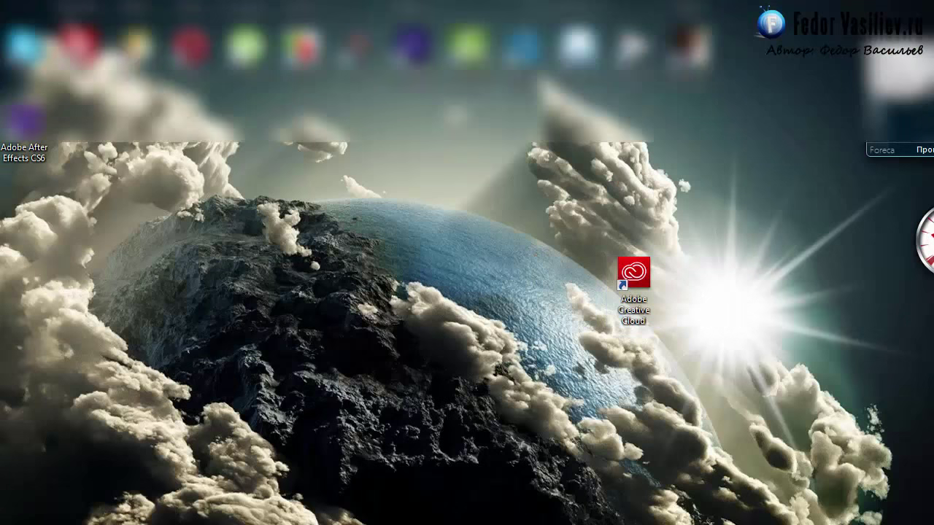
drag(467, 522, 564, 343)
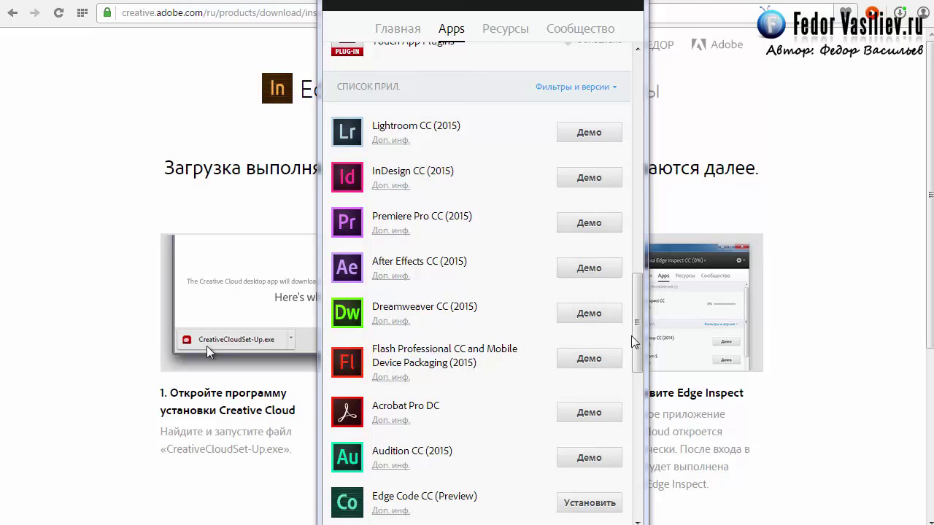
Step: Browse the Creative Cloud app list for other apps that can be installed, such as Edge Reflow CC (Preview)
drag(639, 337, 643, 381)
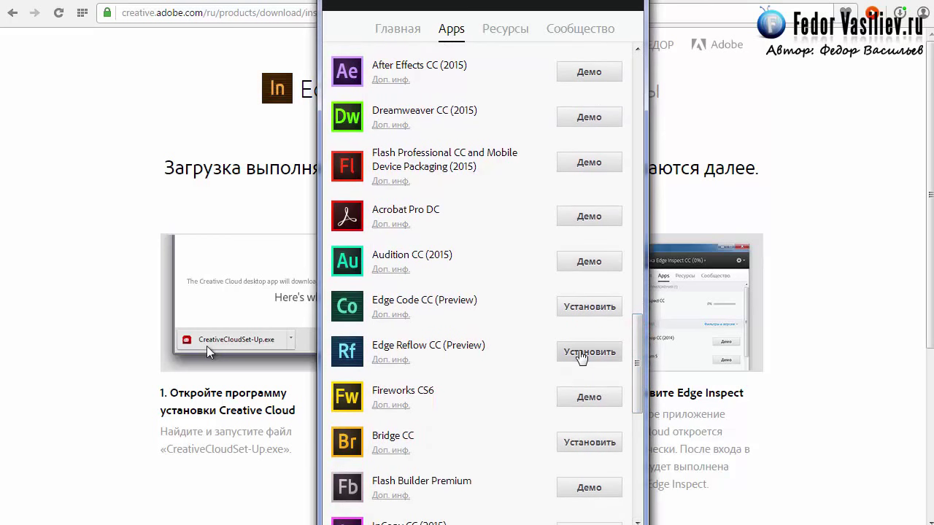